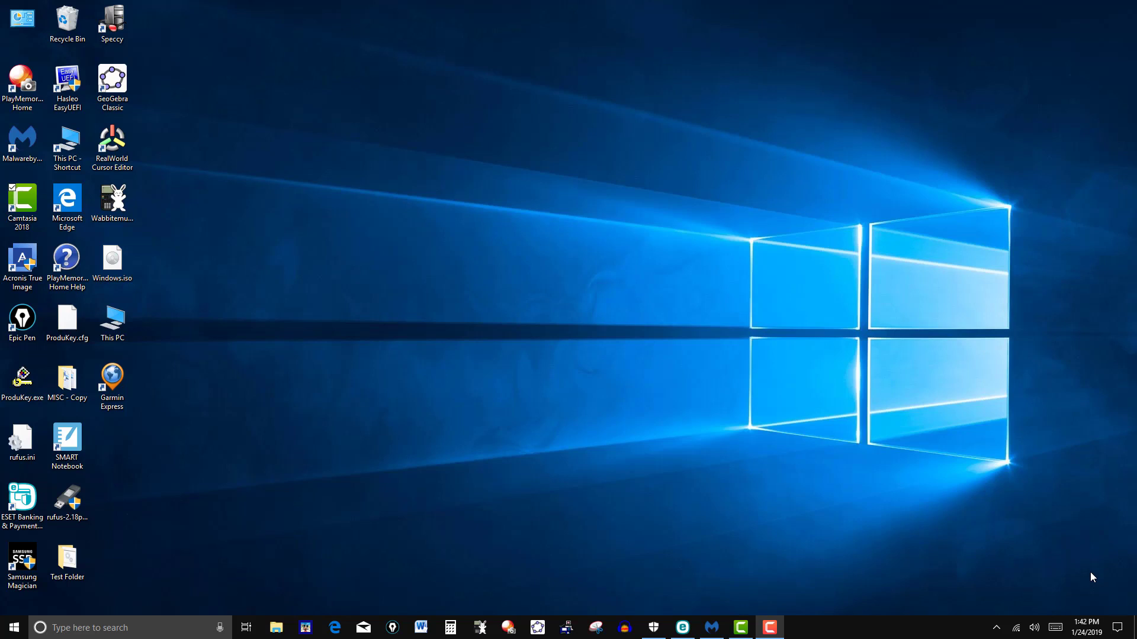
{"action": "mouse_move", "coordinate": [770, 627]}
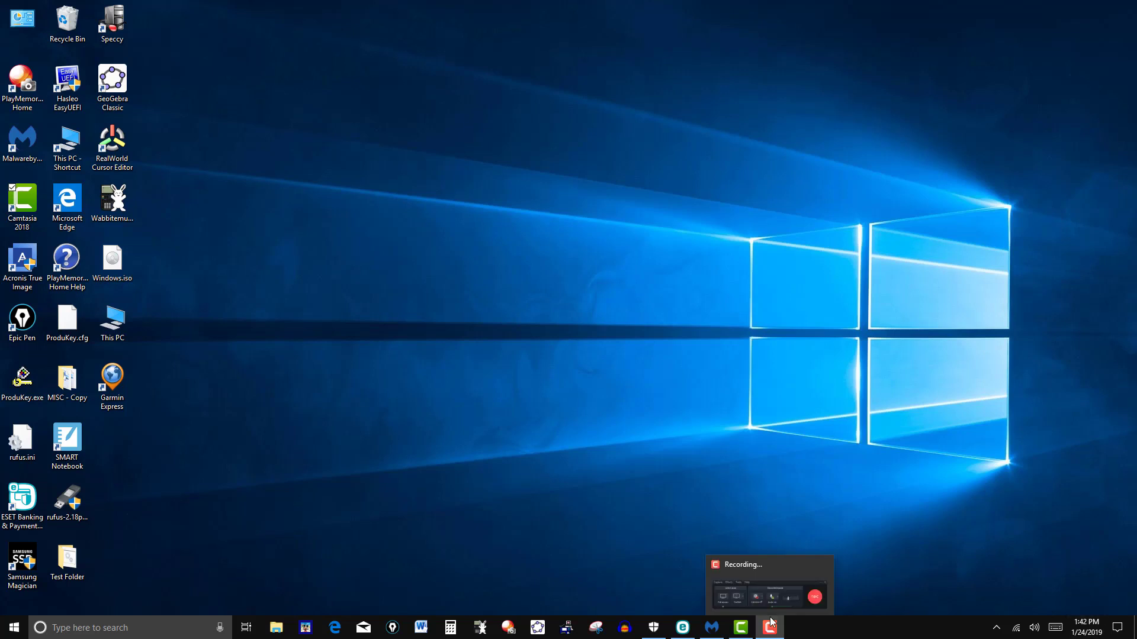
{"action": "mouse_move", "coordinate": [782, 567]}
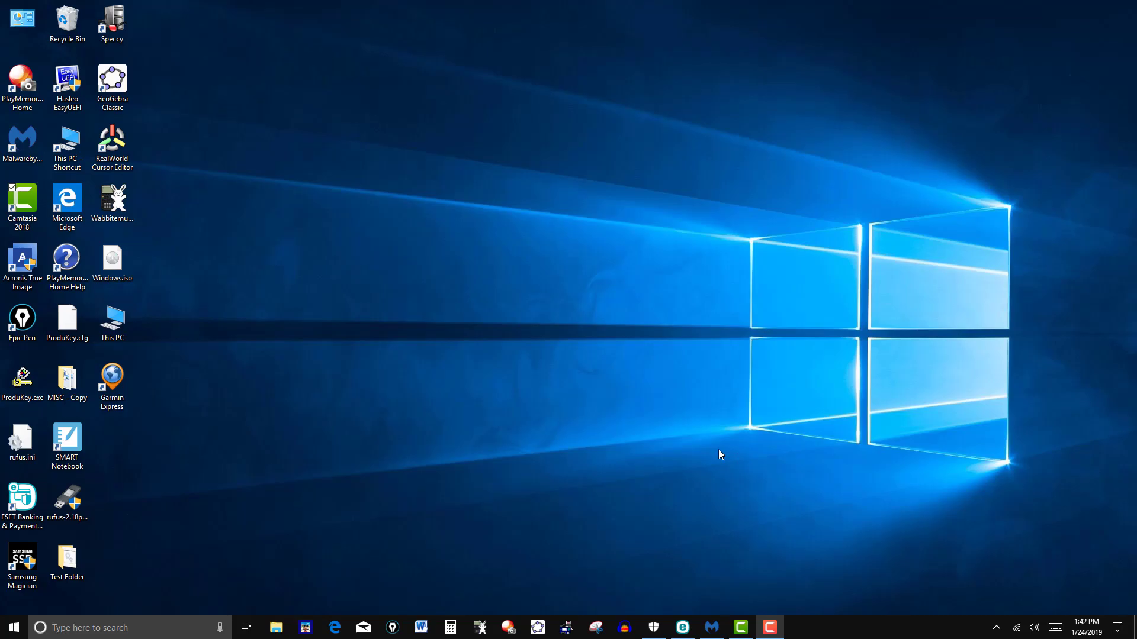
Open Microsoft Edge and view the print dialog for the Start page, closing it without printing.
{"action": "left_click", "coordinate": [334, 626]}
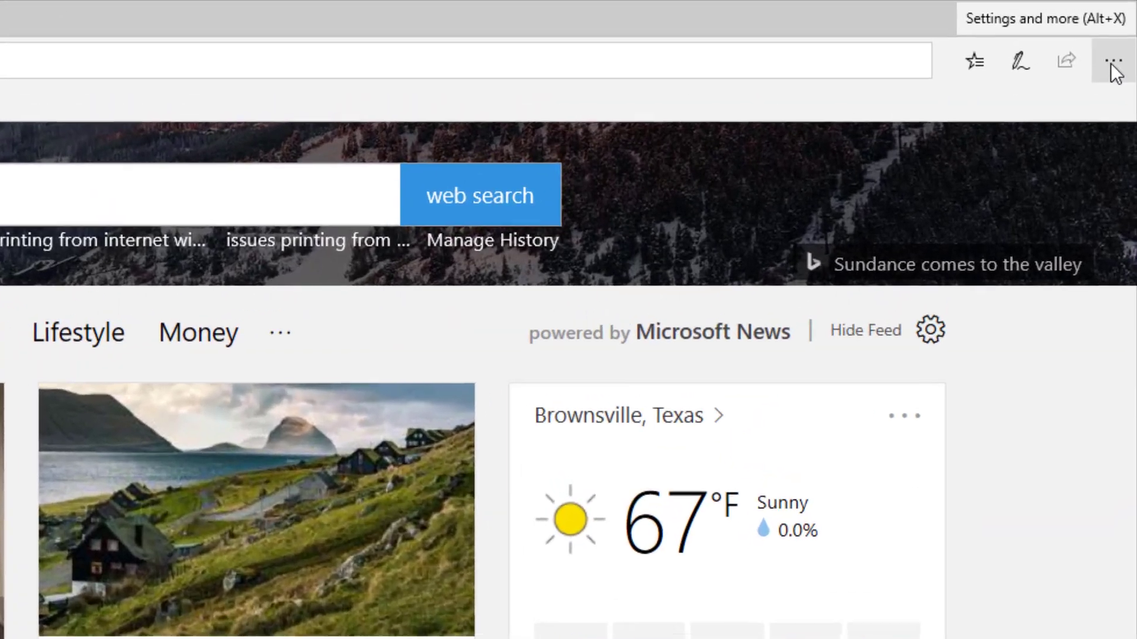
{"action": "left_click", "coordinate": [1111, 64]}
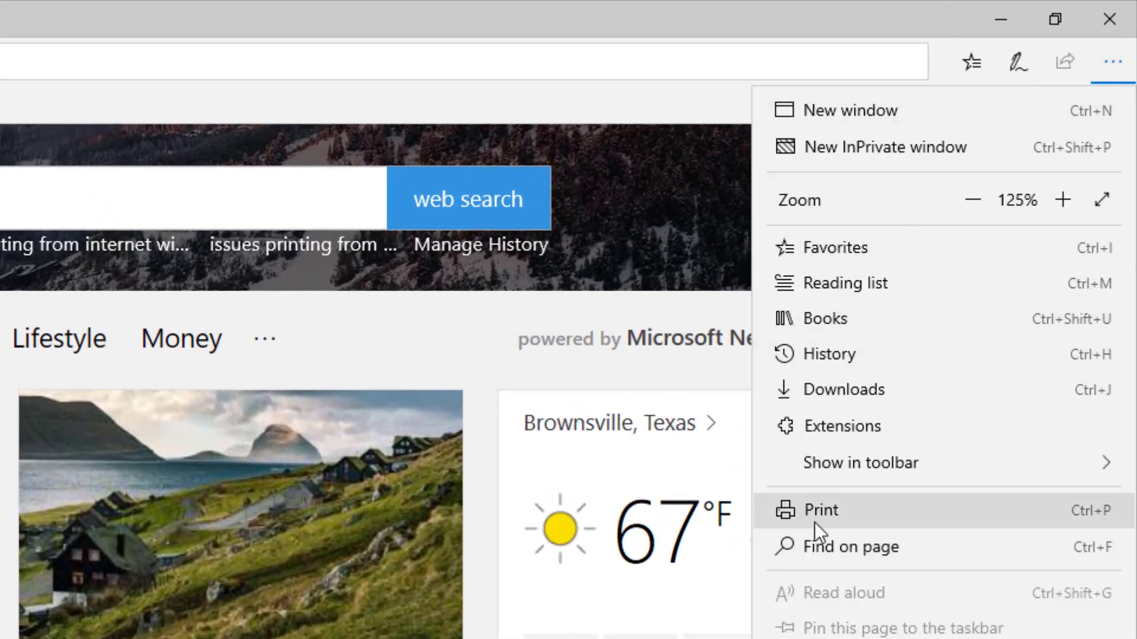
{"action": "left_click", "coordinate": [829, 517]}
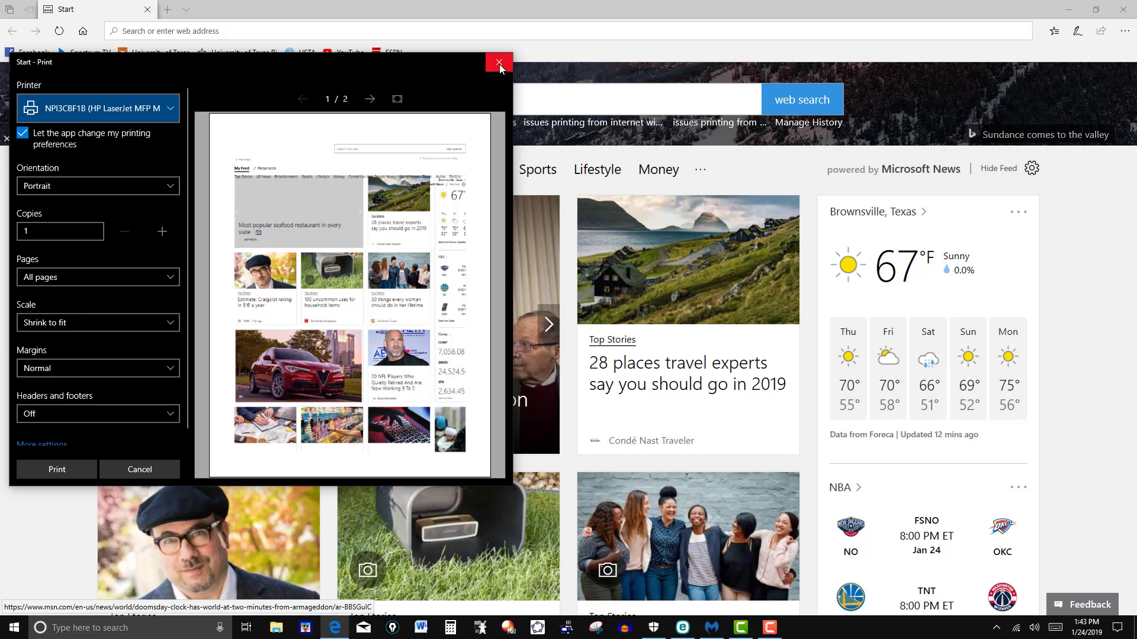
{"action": "left_click", "coordinate": [499, 63]}
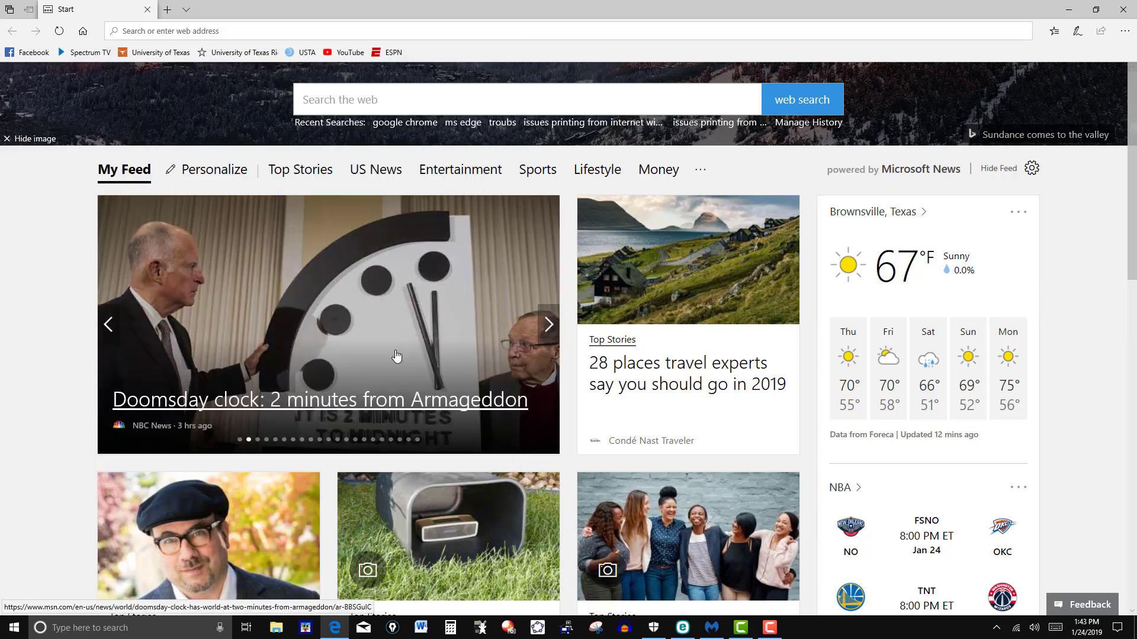
Search Windows for Device Manager, open it and expand the Printers category.
{"action": "left_click", "coordinate": [148, 633]}
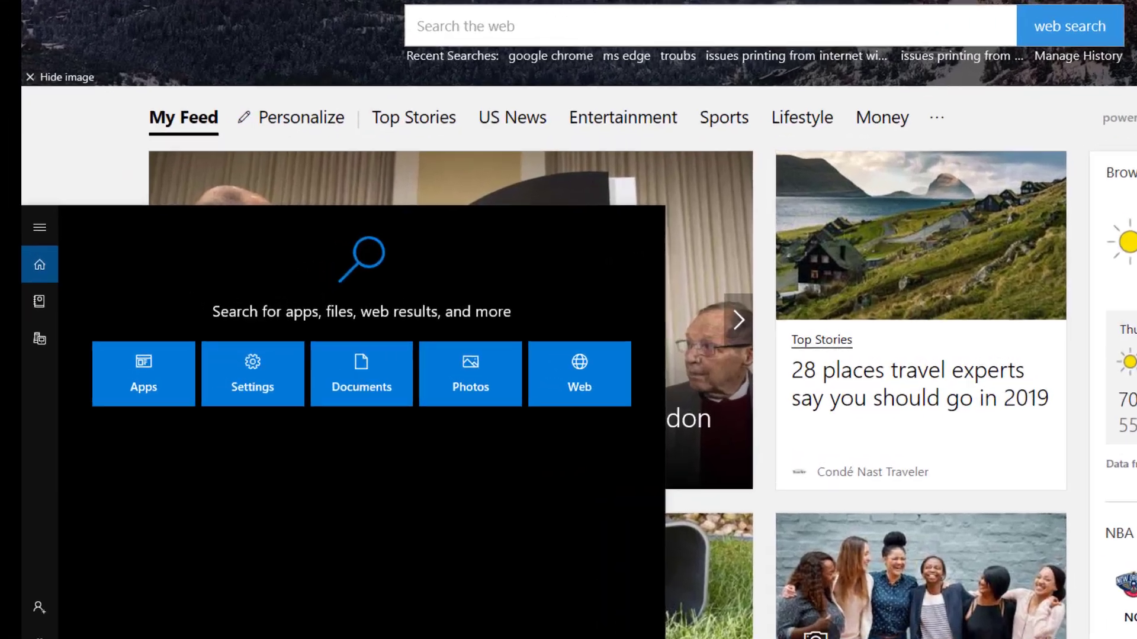
{"action": "type", "text": "dev"}
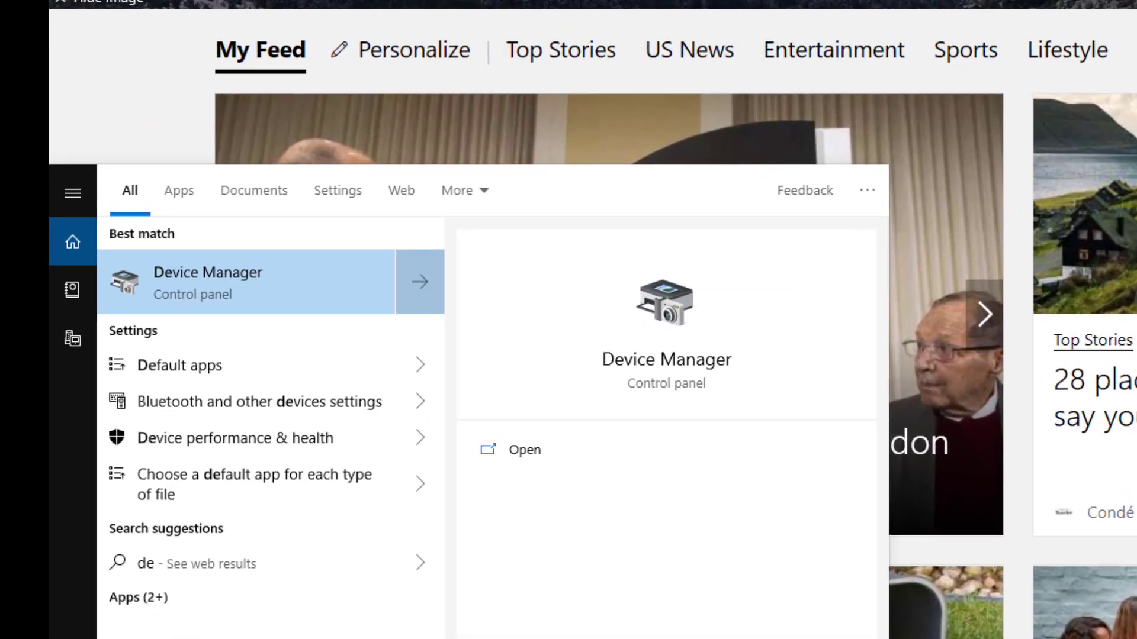
{"action": "left_click", "coordinate": [282, 276]}
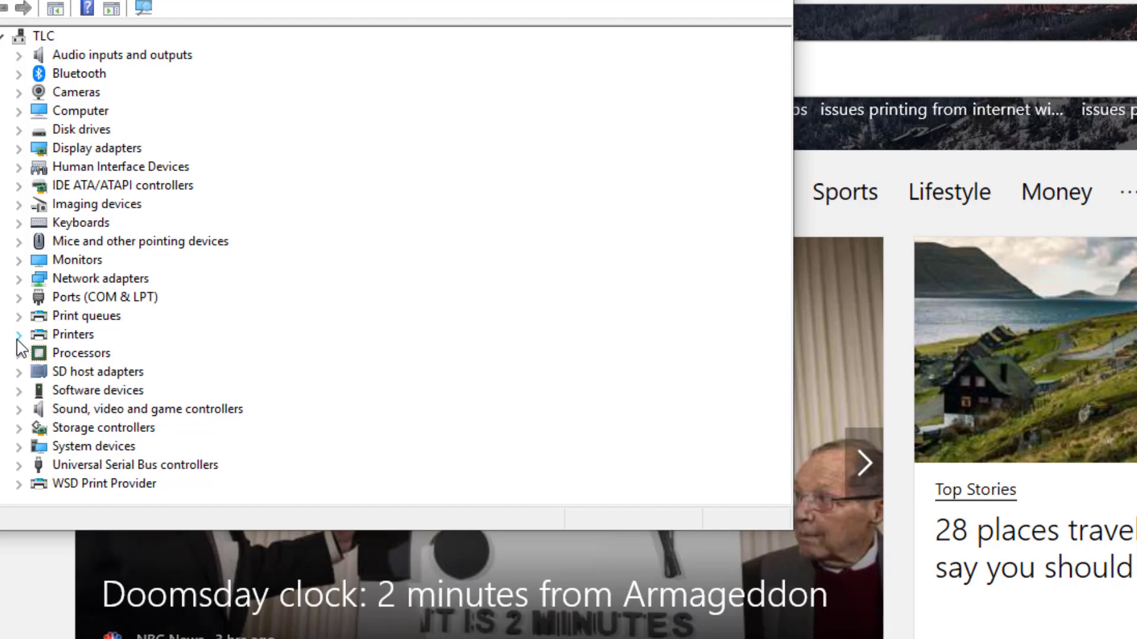
{"action": "left_click", "coordinate": [19, 336]}
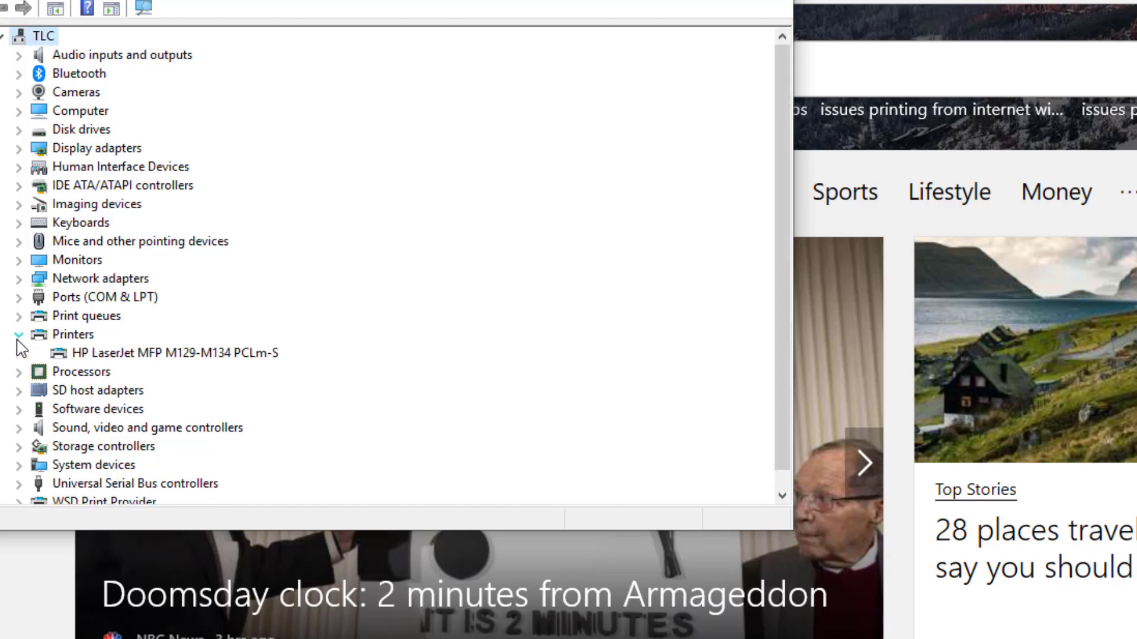
Run an automatic driver update search for the HP LaserJet MFP M129-M134 PCLm-S printer, then close Device Manager.
{"action": "right_click", "coordinate": [86, 354]}
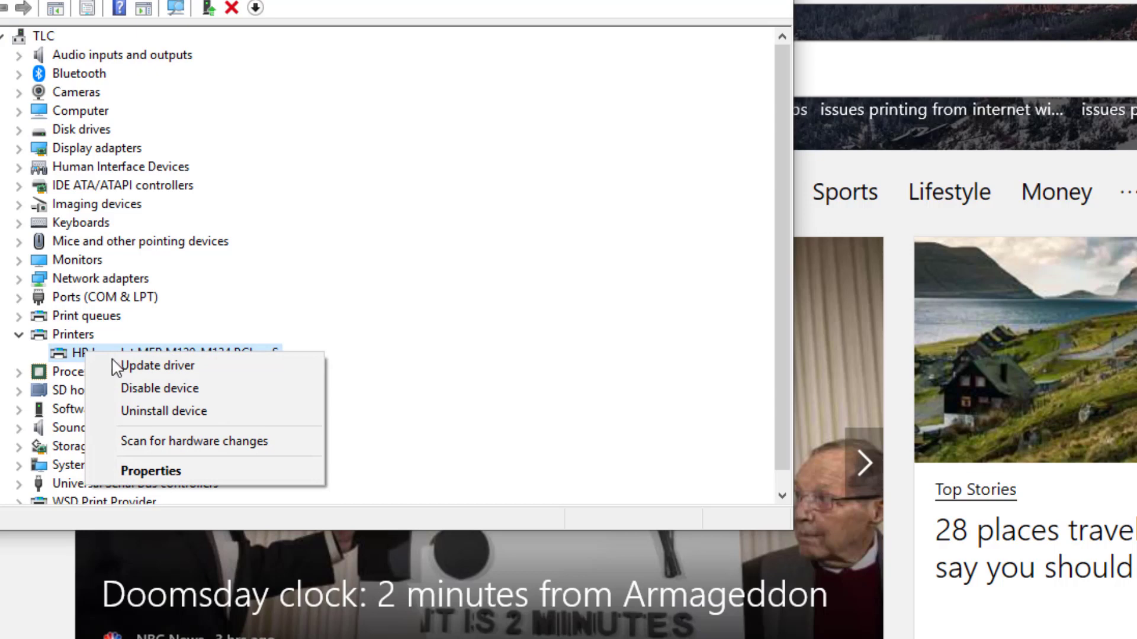
{"action": "left_click", "coordinate": [163, 367]}
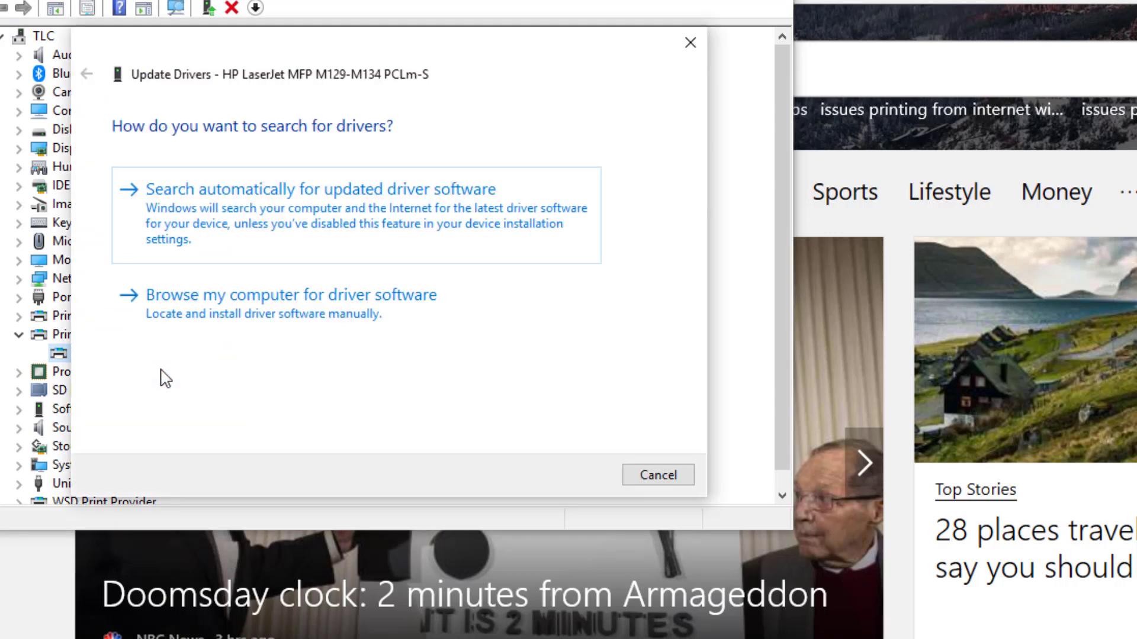
{"action": "left_click", "coordinate": [243, 235]}
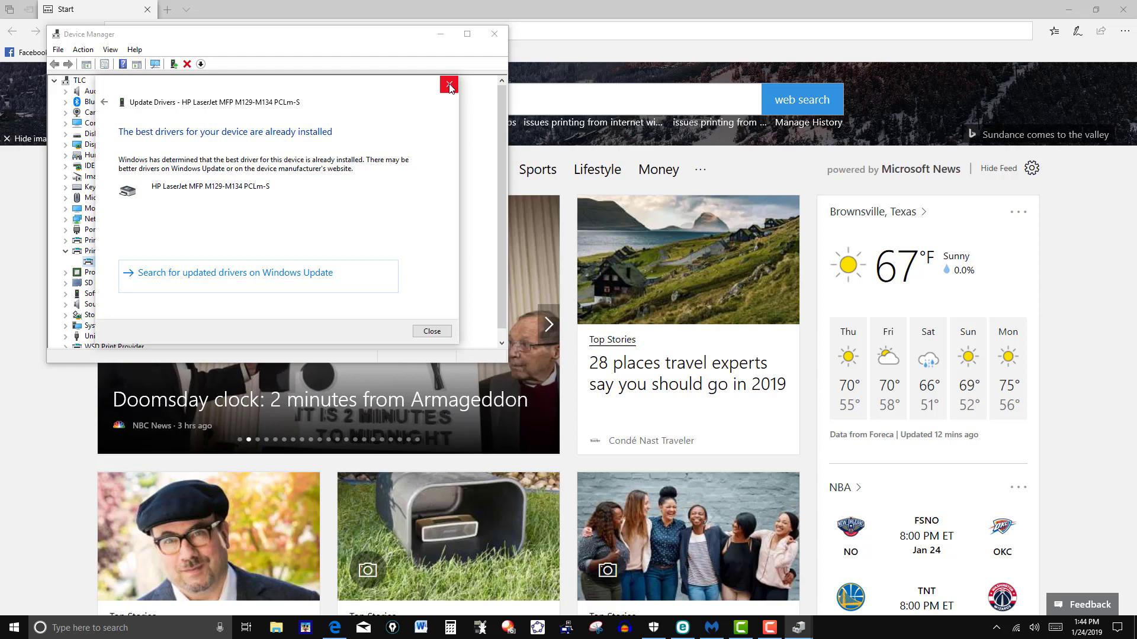
{"action": "left_click", "coordinate": [449, 85]}
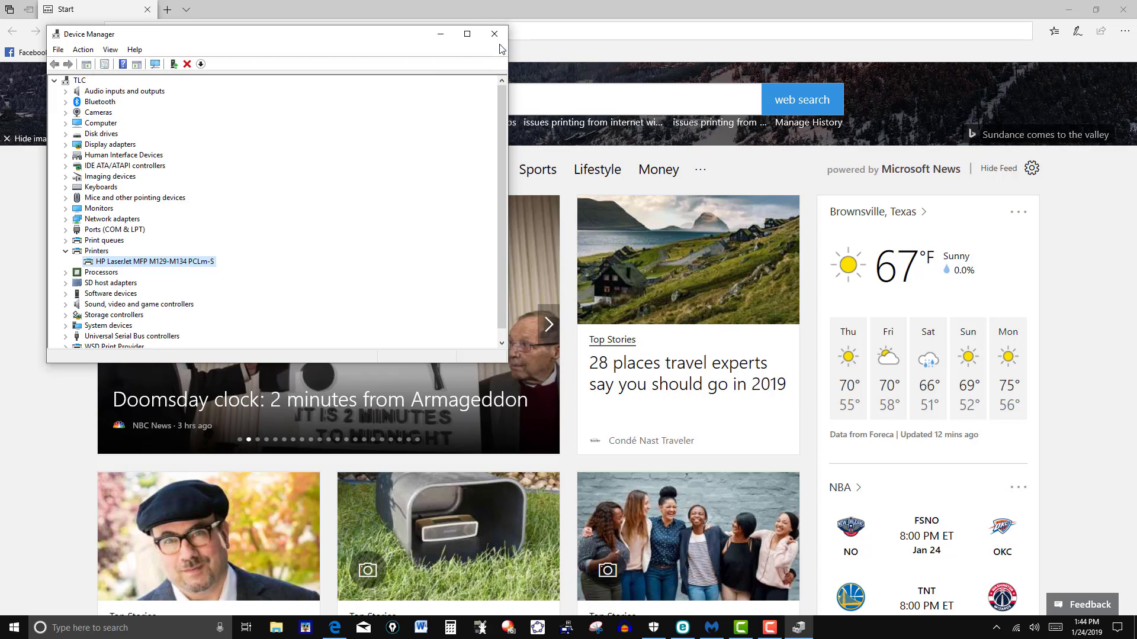
{"action": "left_click", "coordinate": [495, 33]}
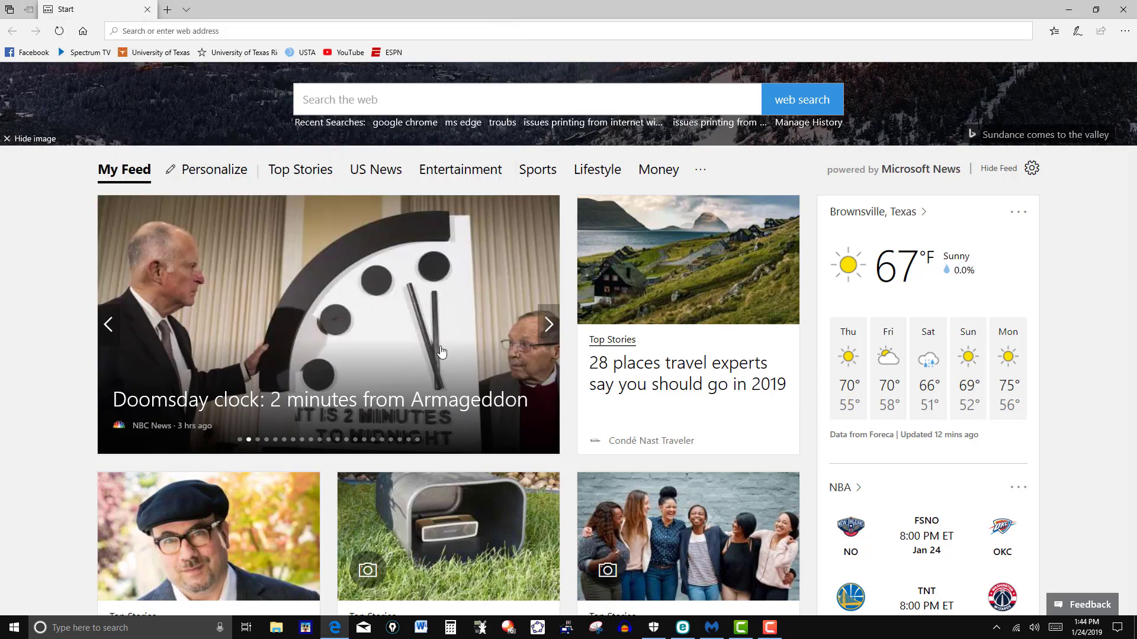
Search Windows for the Troubleshoot settings and open them.
{"action": "left_click", "coordinate": [113, 629]}
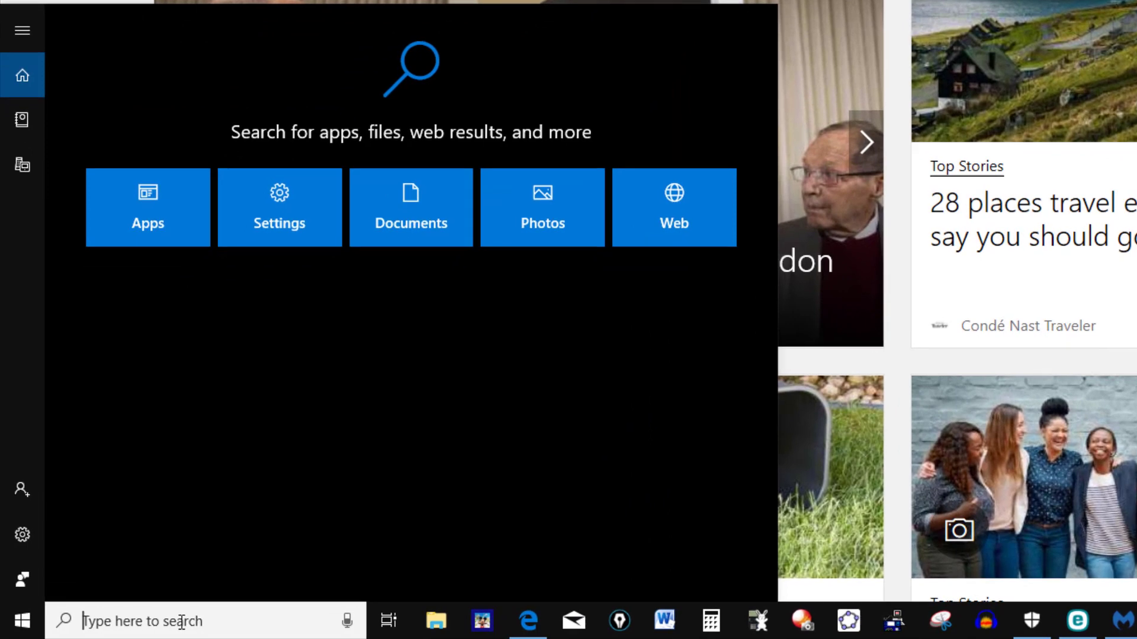
{"action": "type", "text": "tr"}
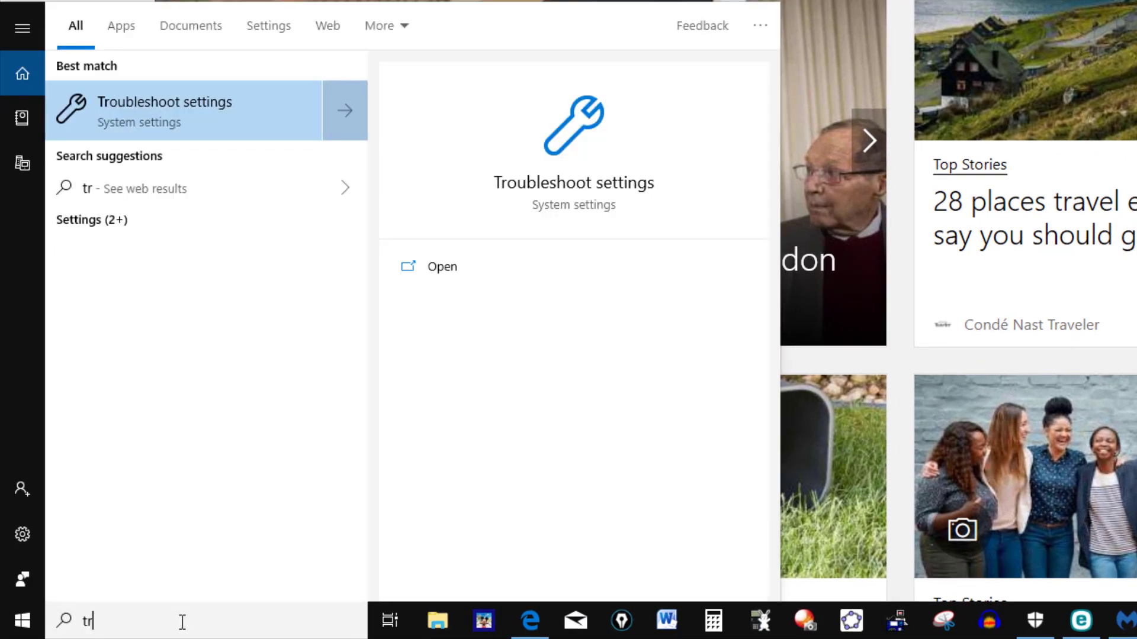
{"action": "type", "text": "ou"}
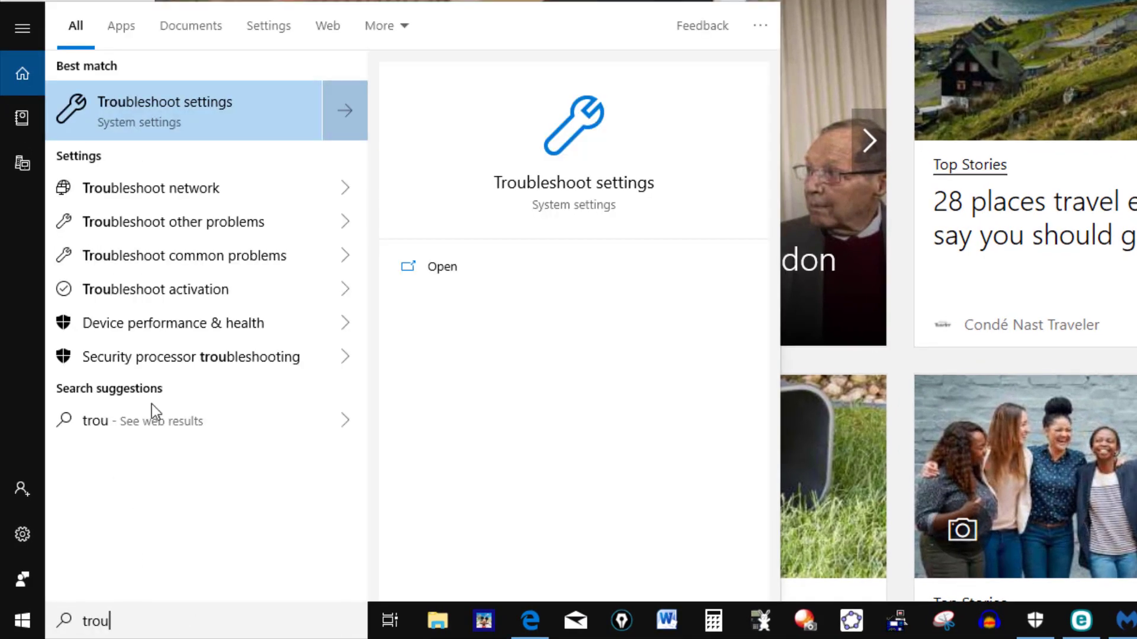
{"action": "left_click", "coordinate": [227, 134]}
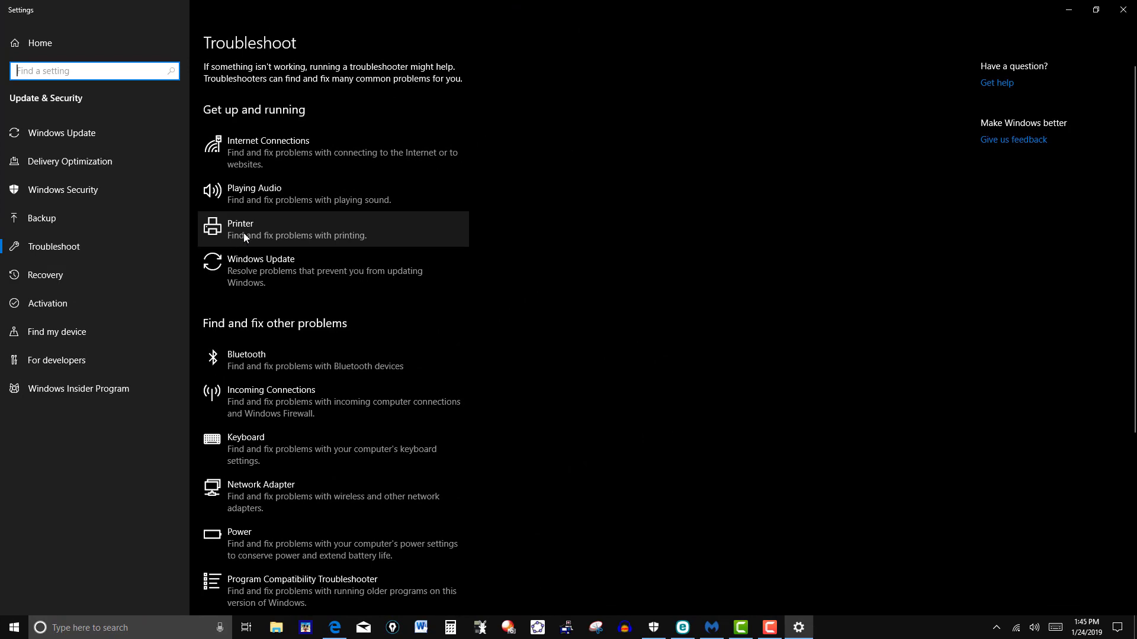
Run the Printer troubleshooter on NPI3CBF1B (HP LaserJet MFP M130nw) through to completion and close it.
{"action": "left_click", "coordinate": [243, 234]}
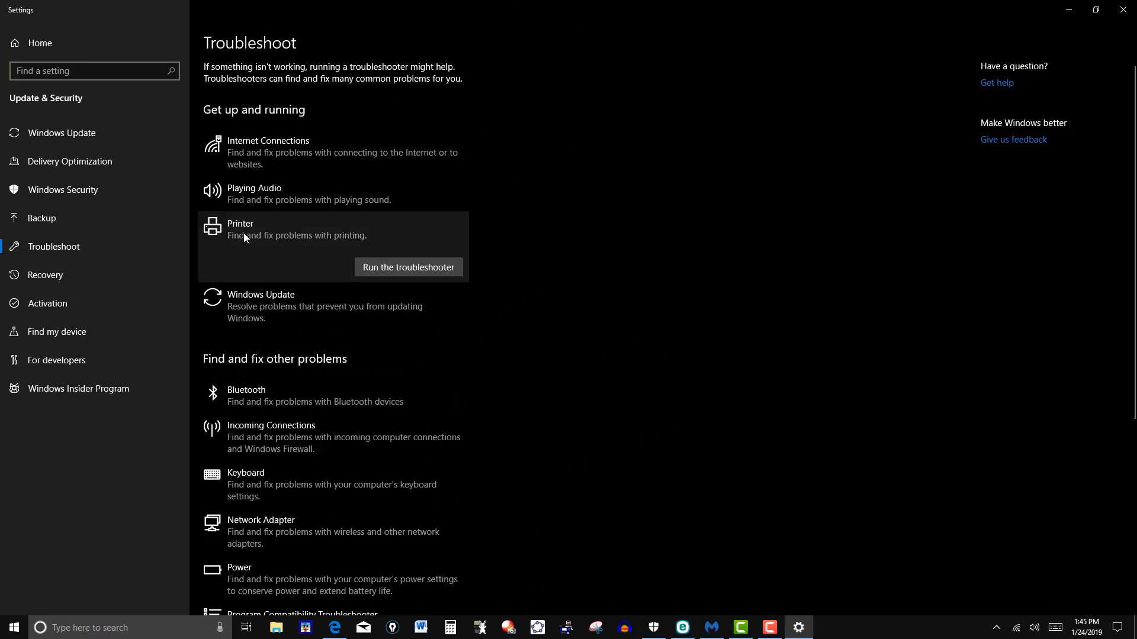
{"action": "left_click", "coordinate": [493, 174]}
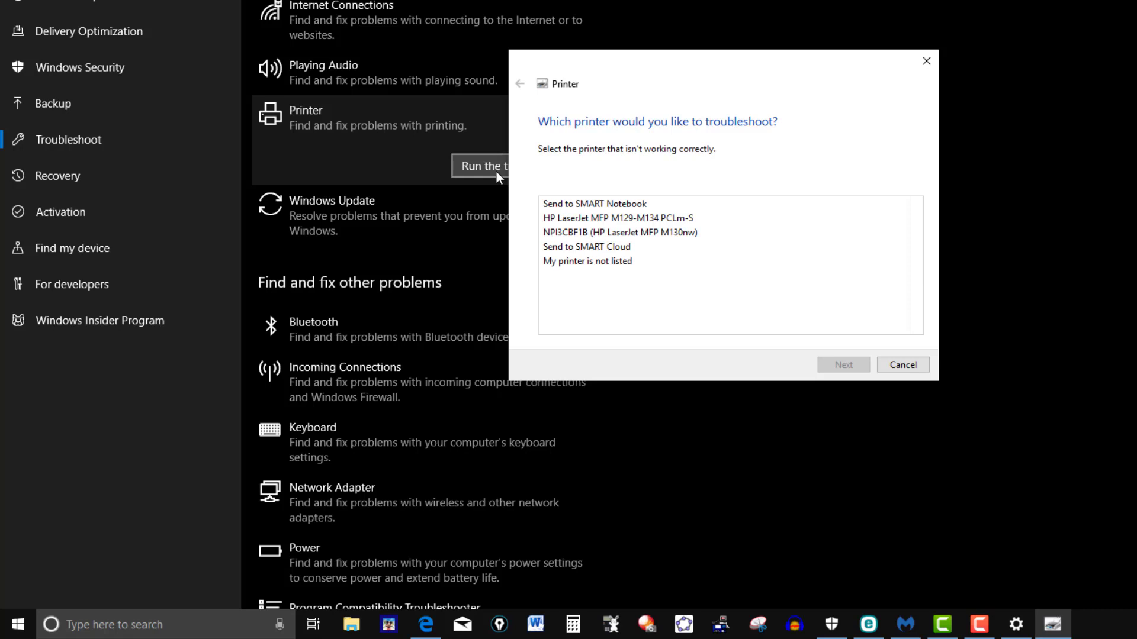
{"action": "left_click", "coordinate": [605, 233]}
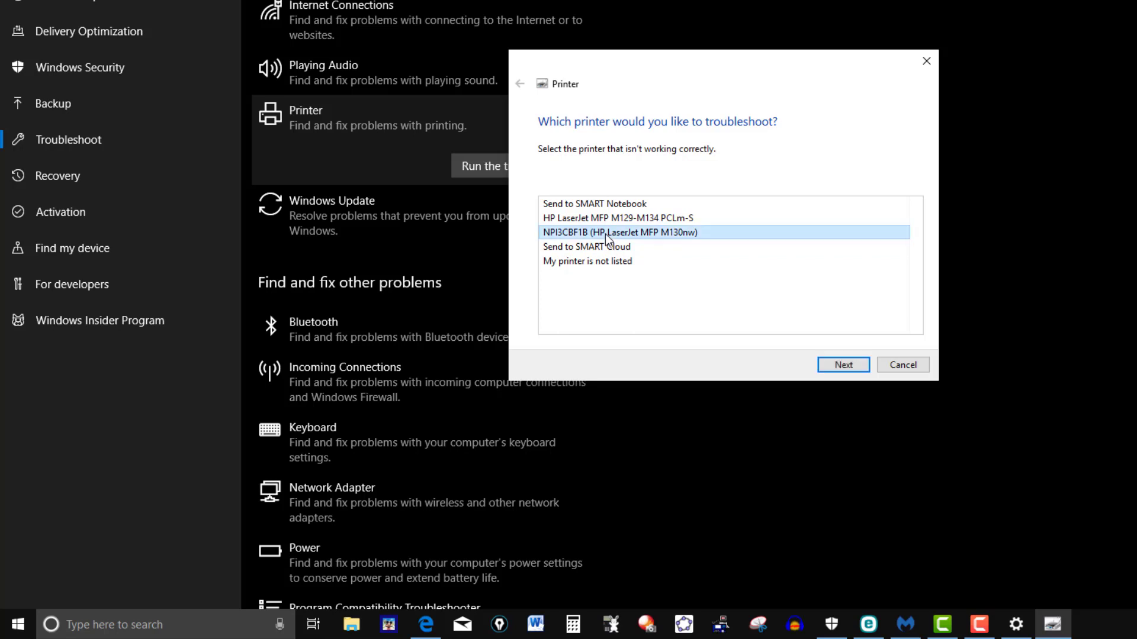
{"action": "left_click", "coordinate": [837, 365]}
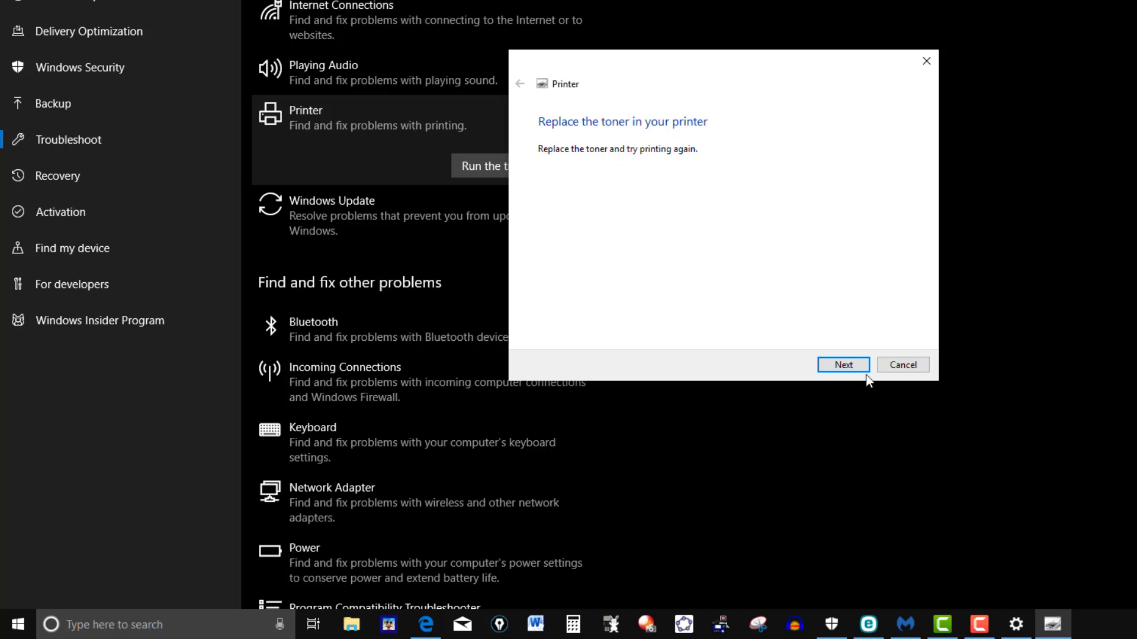
{"action": "left_click", "coordinate": [847, 365]}
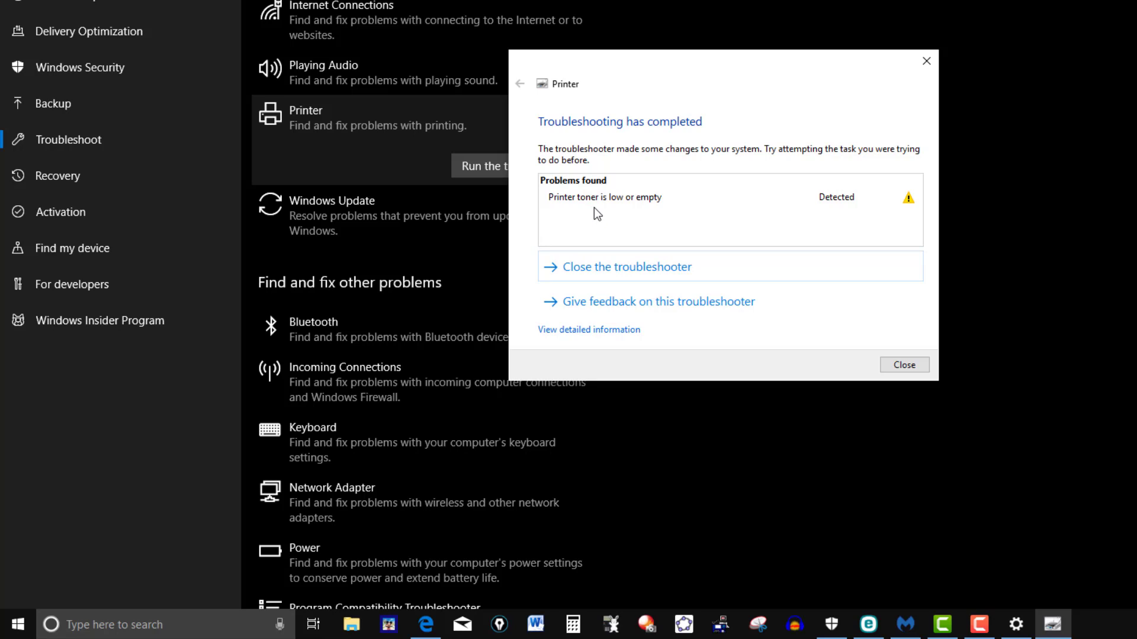
{"action": "left_click", "coordinate": [905, 366]}
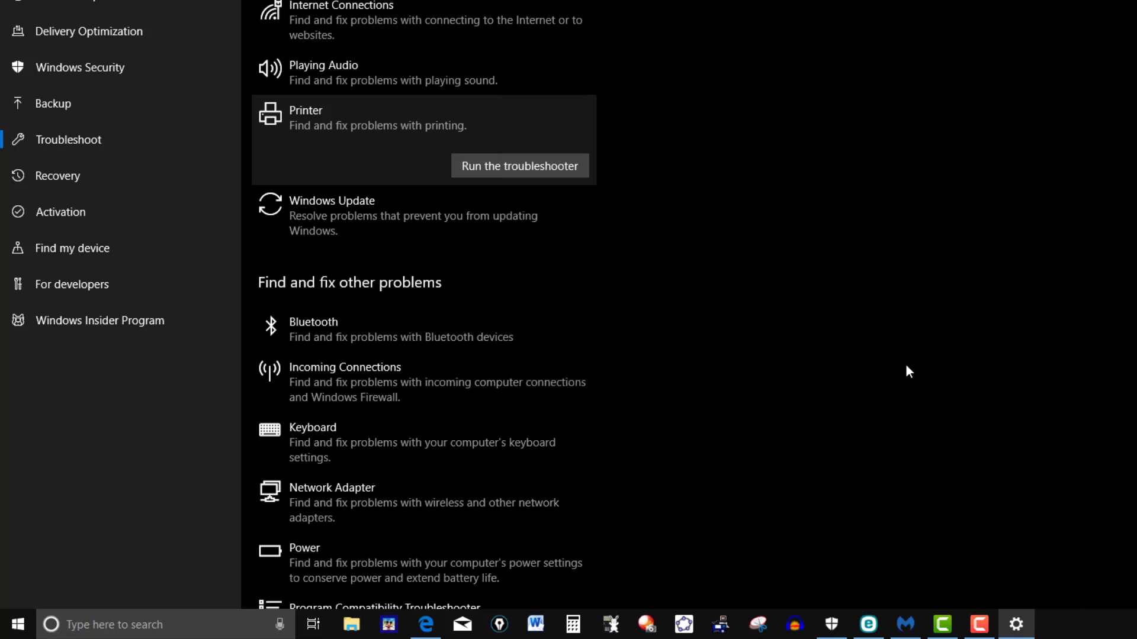
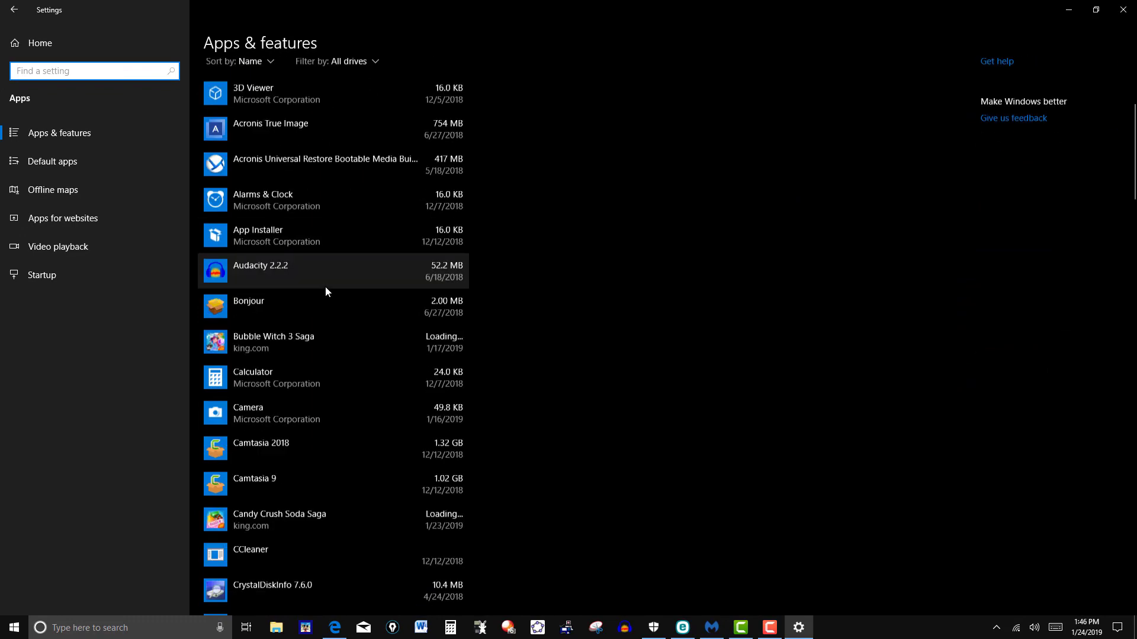
Find Microsoft Edge in the Apps & features list and open its advanced options.
{"action": "scroll", "coordinate": [325, 287], "scroll_direction": "down", "scroll_amount": 5}
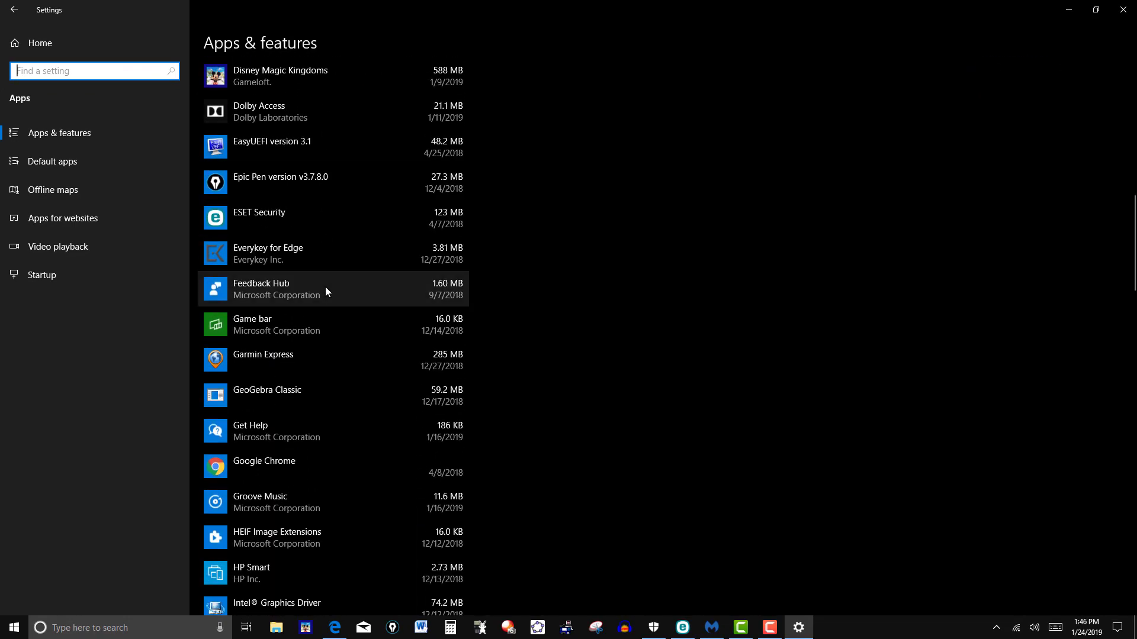
{"action": "scroll", "coordinate": [325, 287], "scroll_direction": "down", "scroll_amount": 3}
{"action": "scroll", "coordinate": [325, 287], "scroll_direction": "down", "scroll_amount": 3}
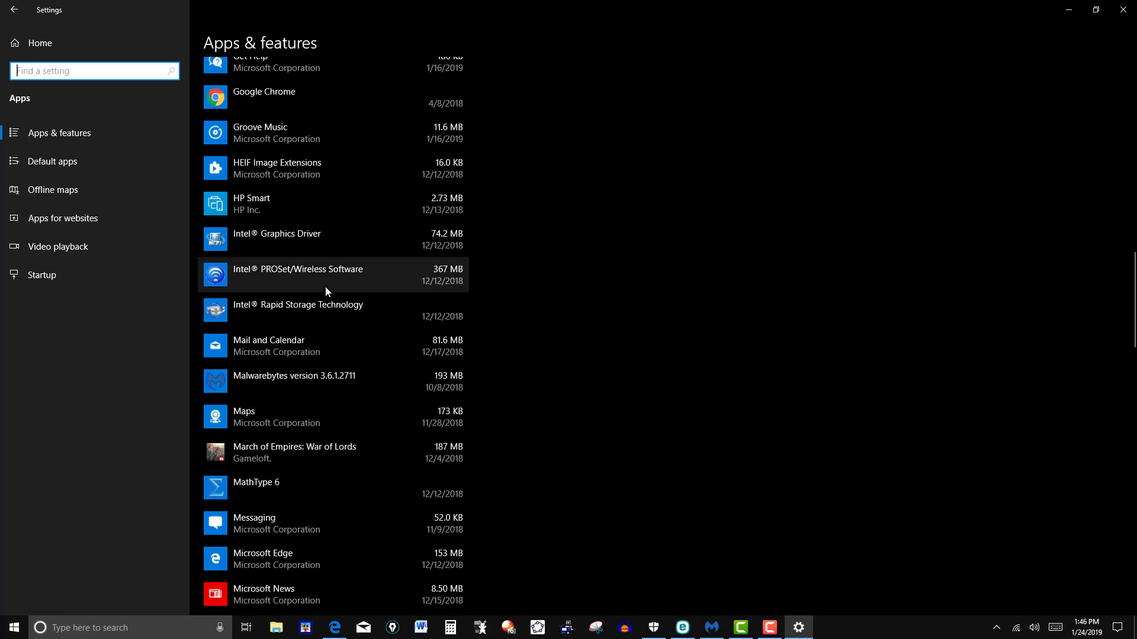
{"action": "scroll", "coordinate": [325, 287], "scroll_direction": "down", "scroll_amount": 2}
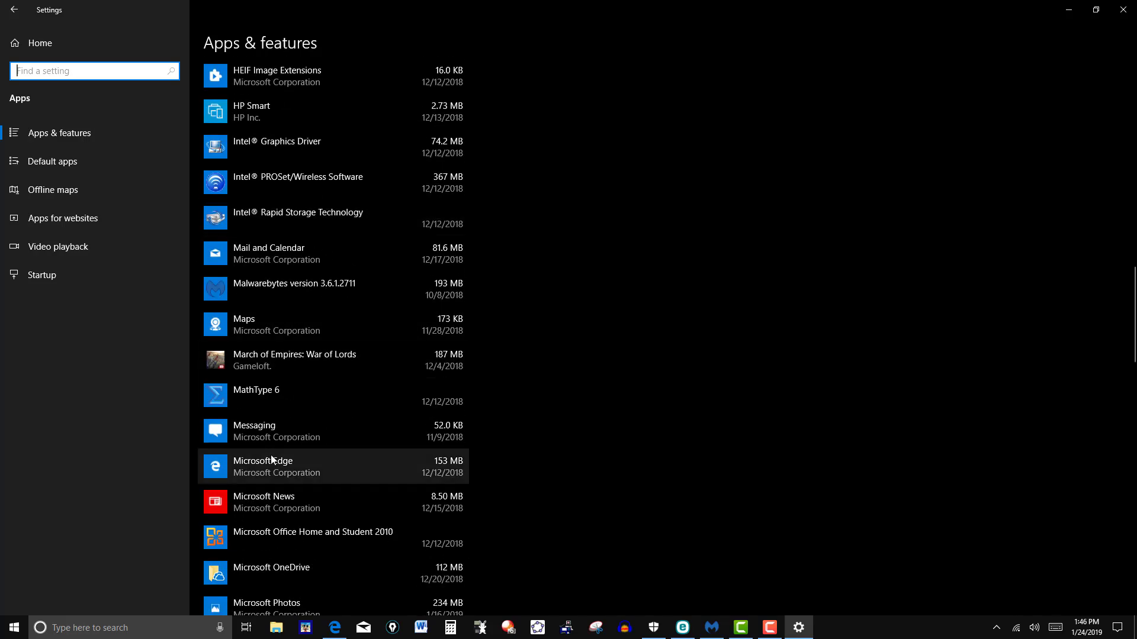
{"action": "left_click", "coordinate": [334, 473]}
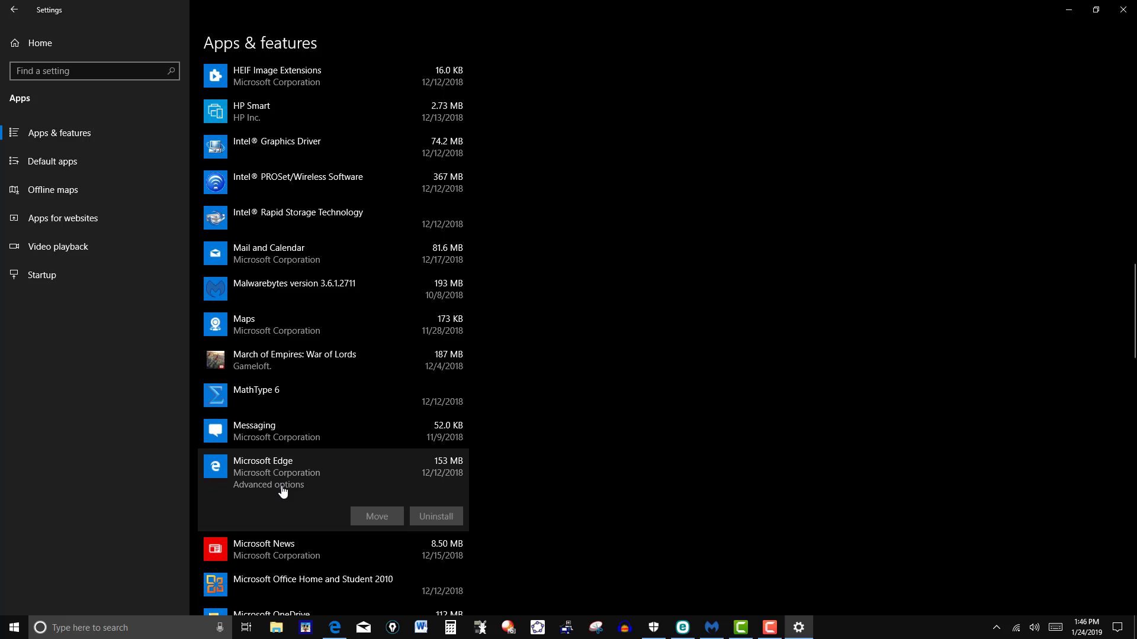
{"action": "left_click", "coordinate": [281, 485]}
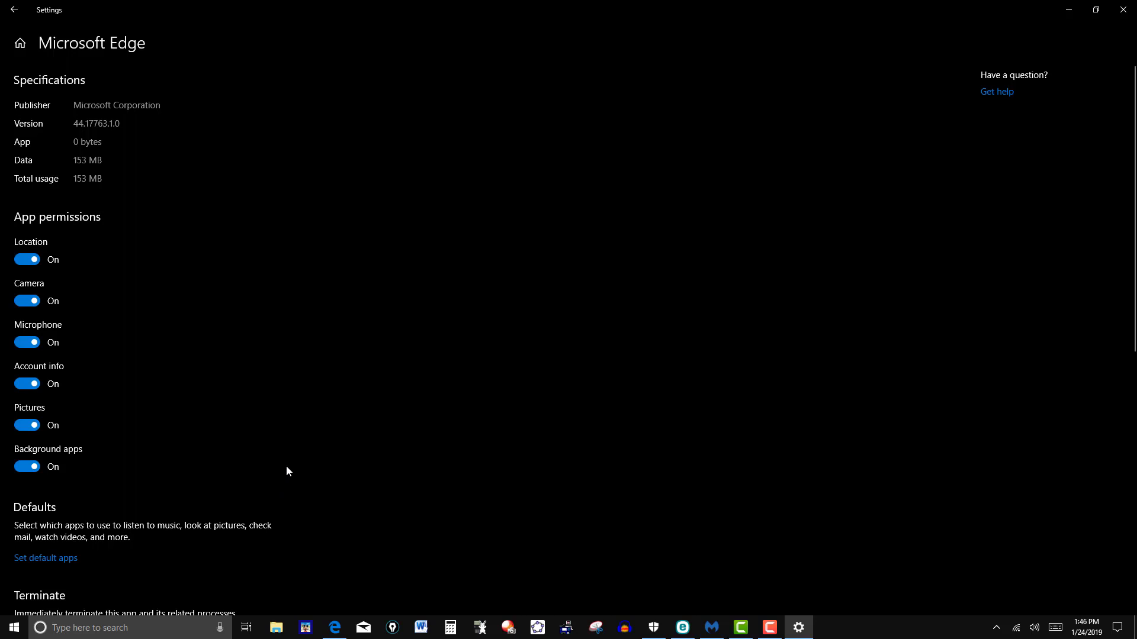
Repair Microsoft Edge without resetting it, then close Settings.
{"action": "scroll", "coordinate": [287, 468], "scroll_direction": "down", "scroll_amount": 5}
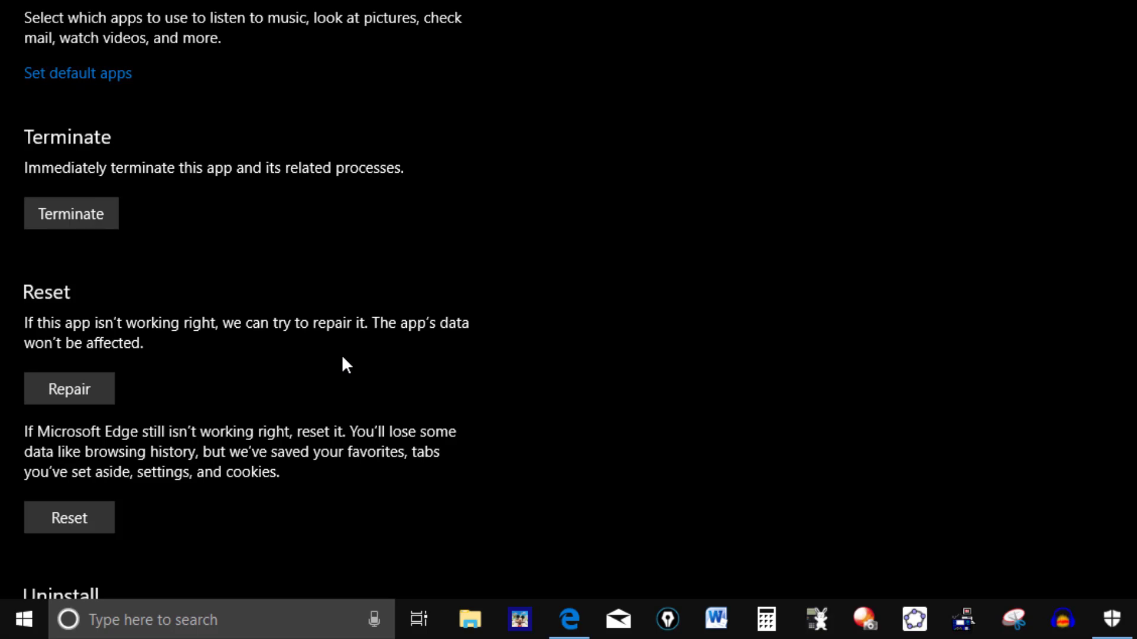
{"action": "left_click", "coordinate": [95, 391]}
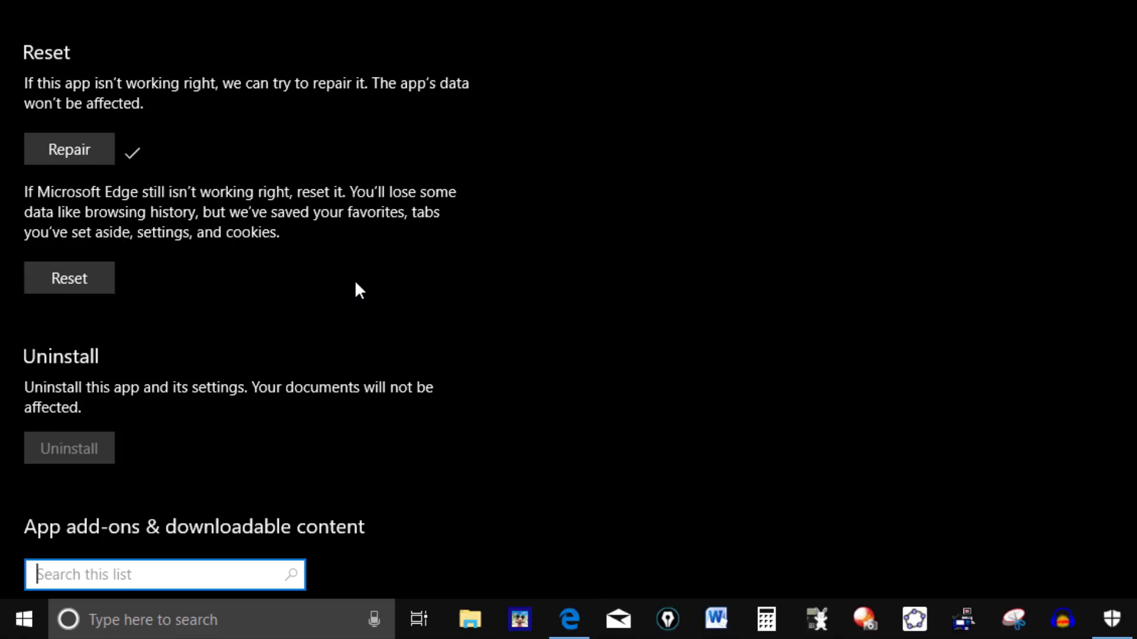
{"action": "scroll", "coordinate": [489, 233], "scroll_direction": "down", "scroll_amount": 3}
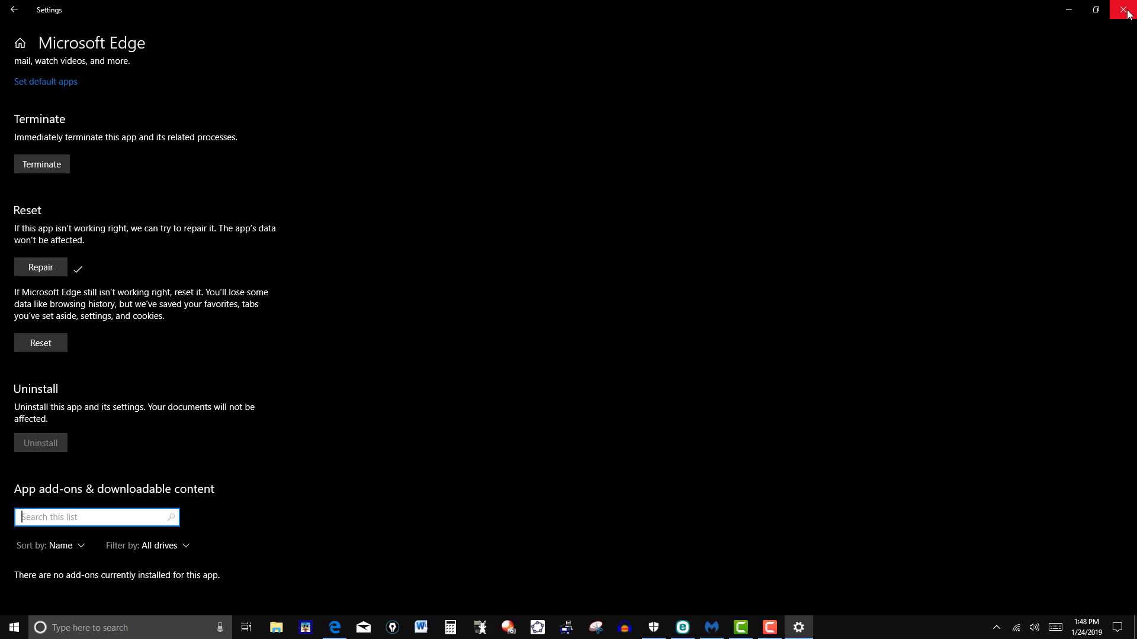
{"action": "left_click", "coordinate": [1128, 13]}
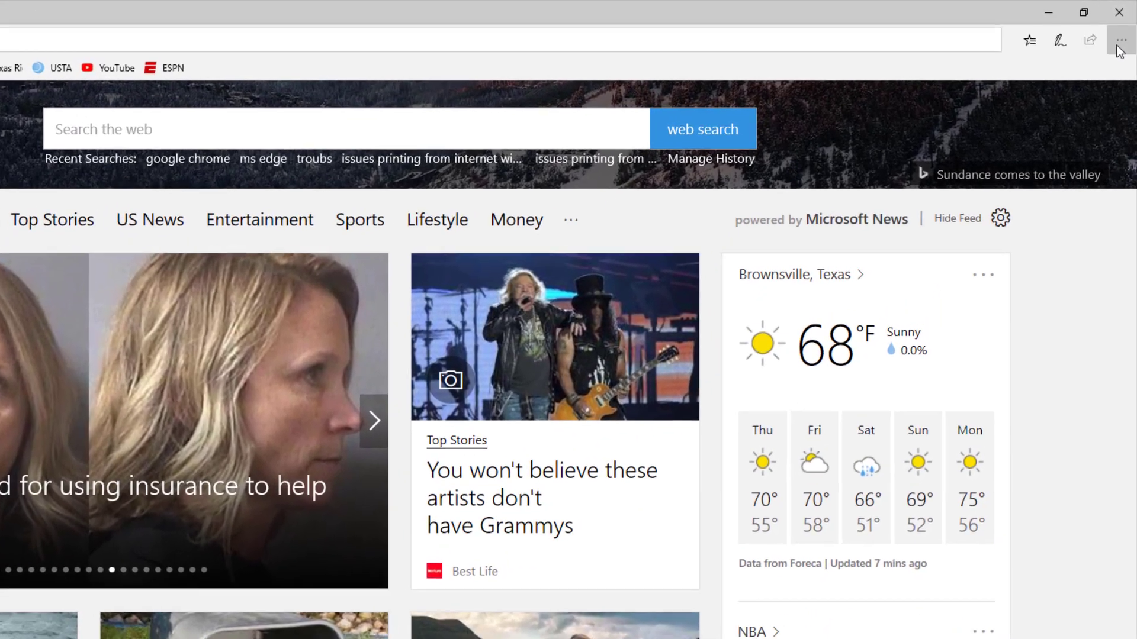
Recheck the Start page's print dialog in Edge after the repair, closing it without printing.
{"action": "left_click", "coordinate": [1119, 48]}
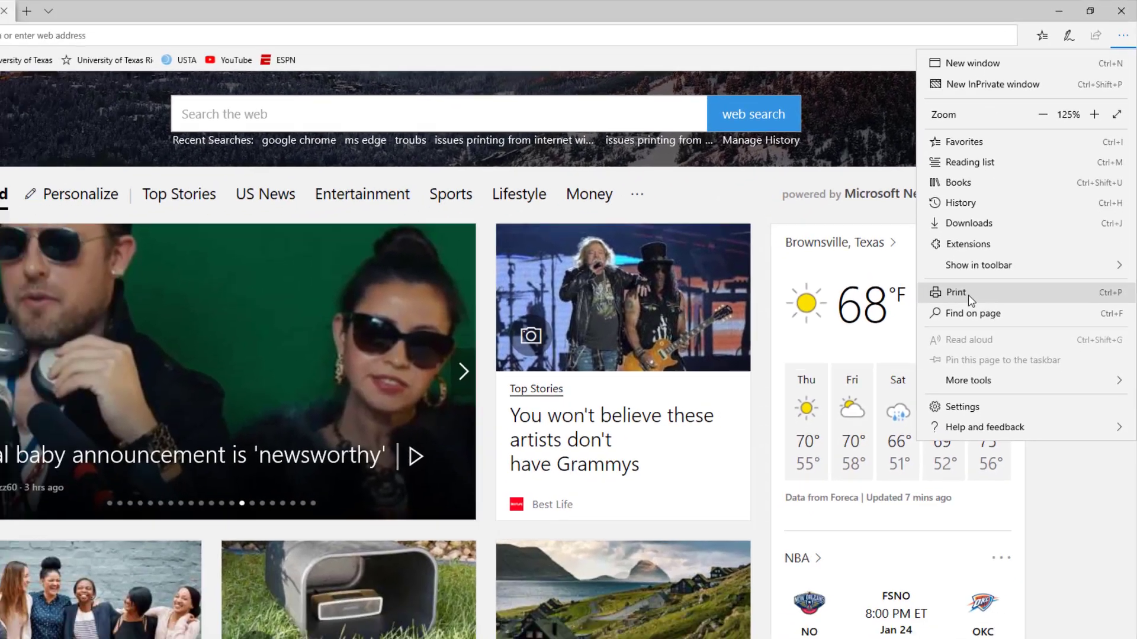
{"action": "left_click", "coordinate": [968, 295]}
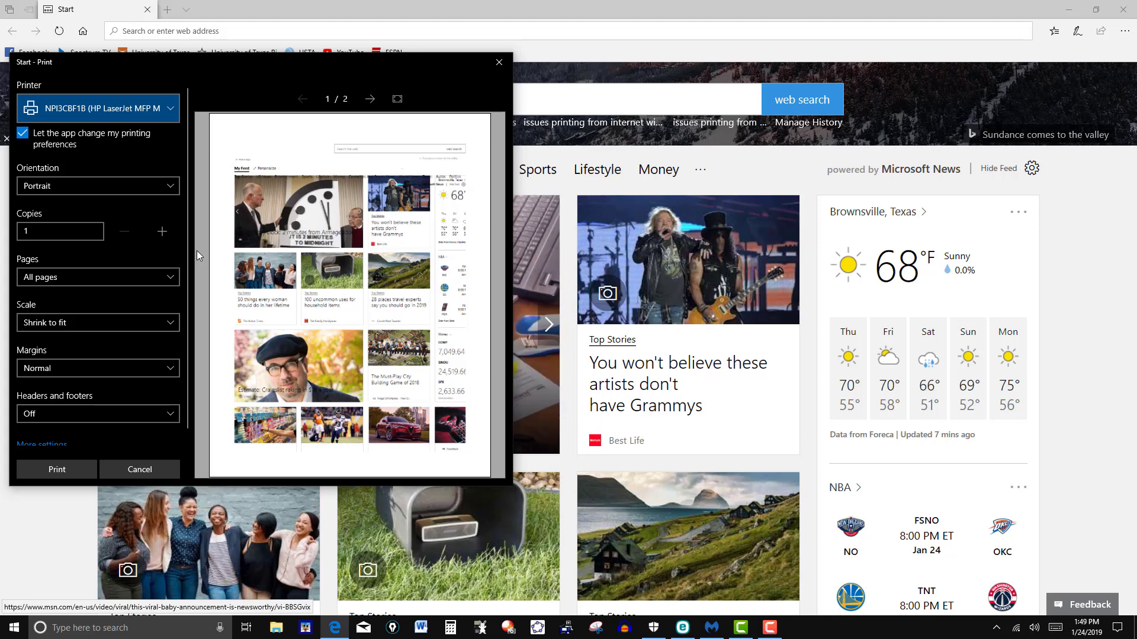
{"action": "left_click", "coordinate": [498, 63]}
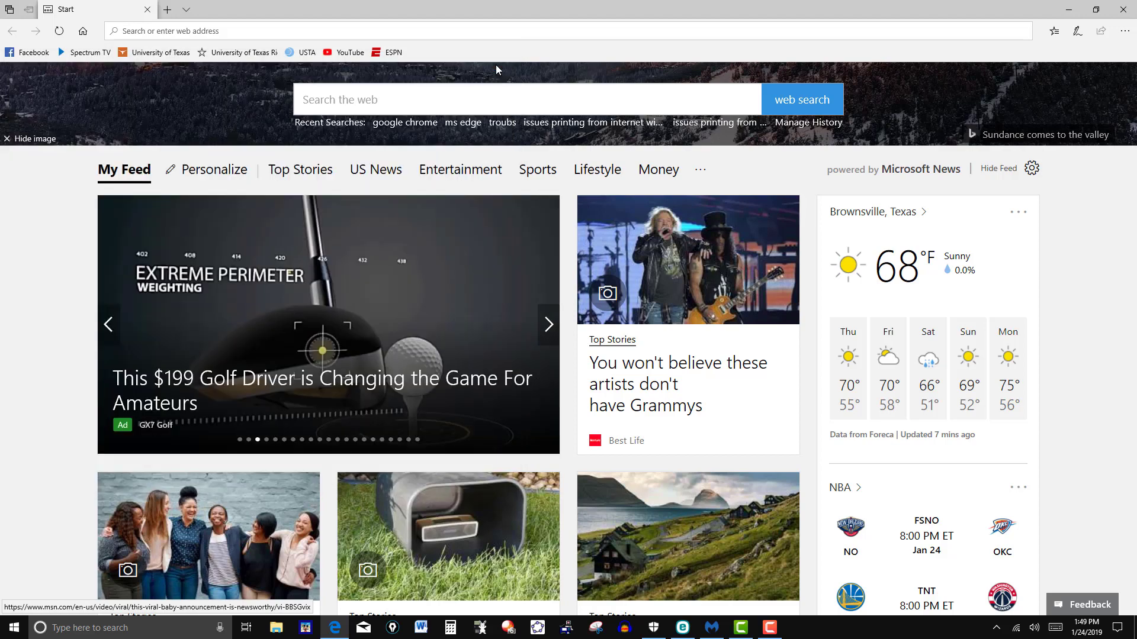